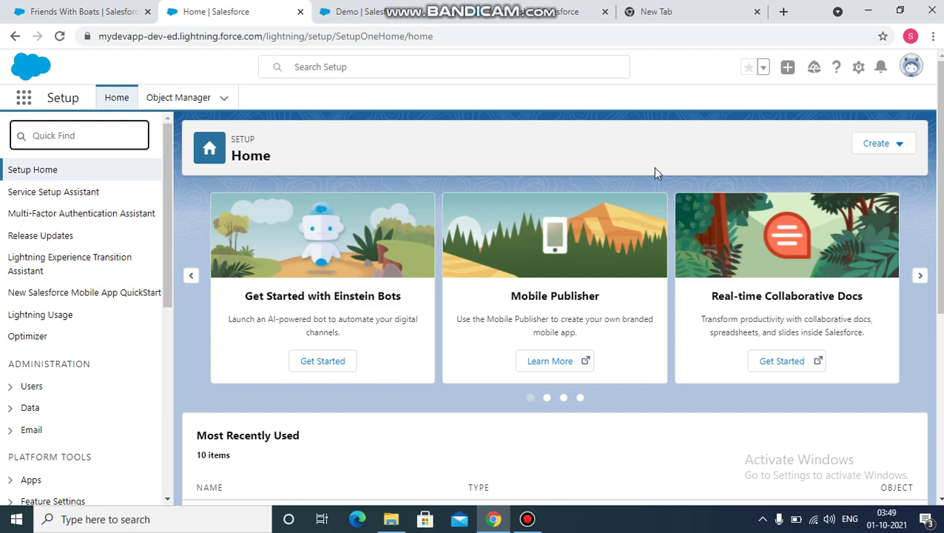
# Search Setup Quick Find for 'picklis' and open Picklist Value Sets
pyautogui.click(67, 138)
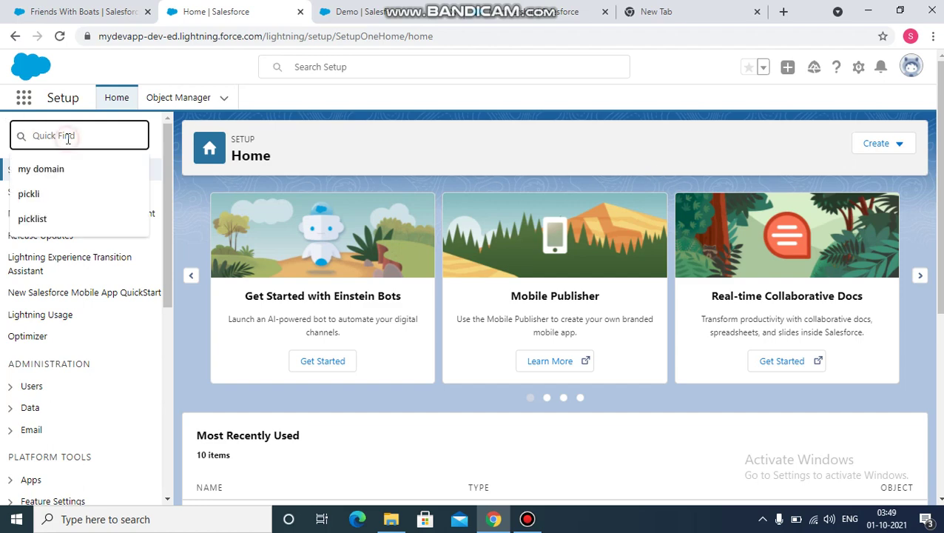
pyautogui.write('p')
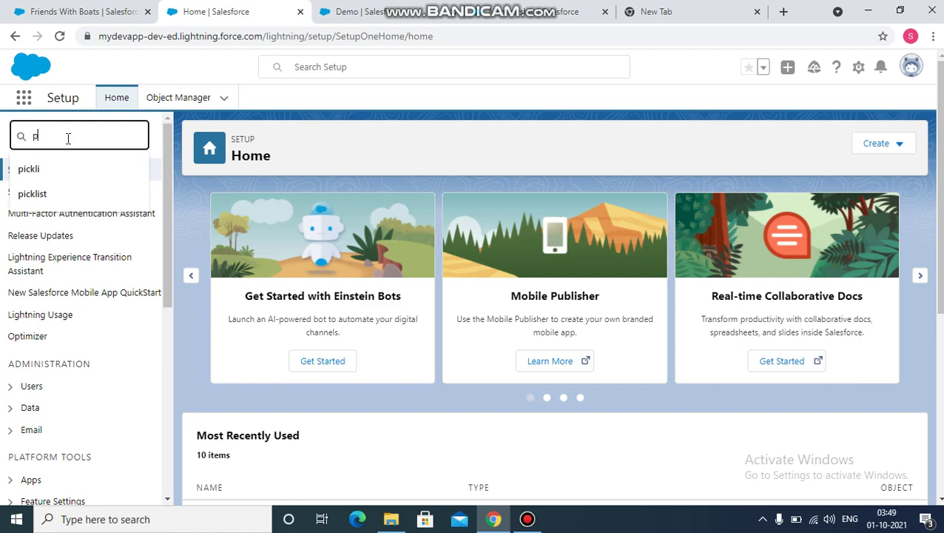
pyautogui.write('icklis')
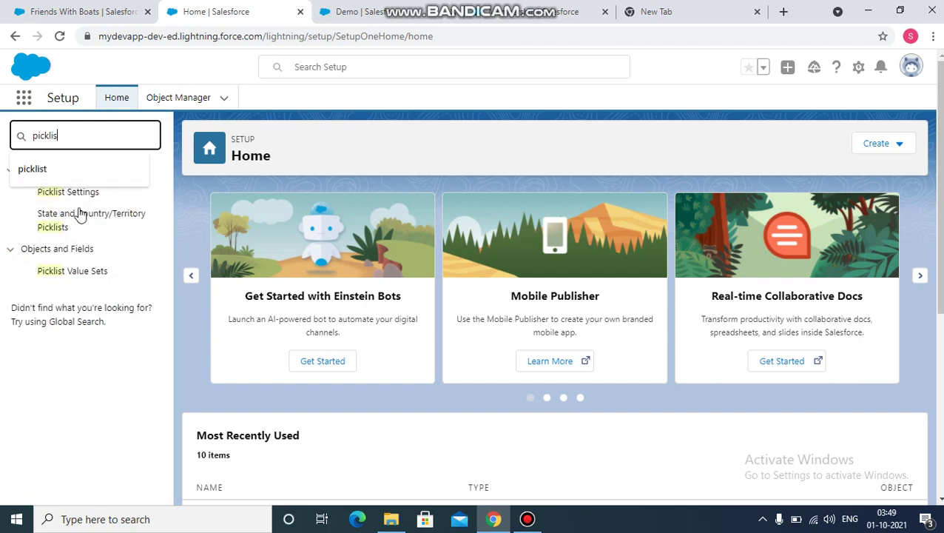
pyautogui.click(78, 275)
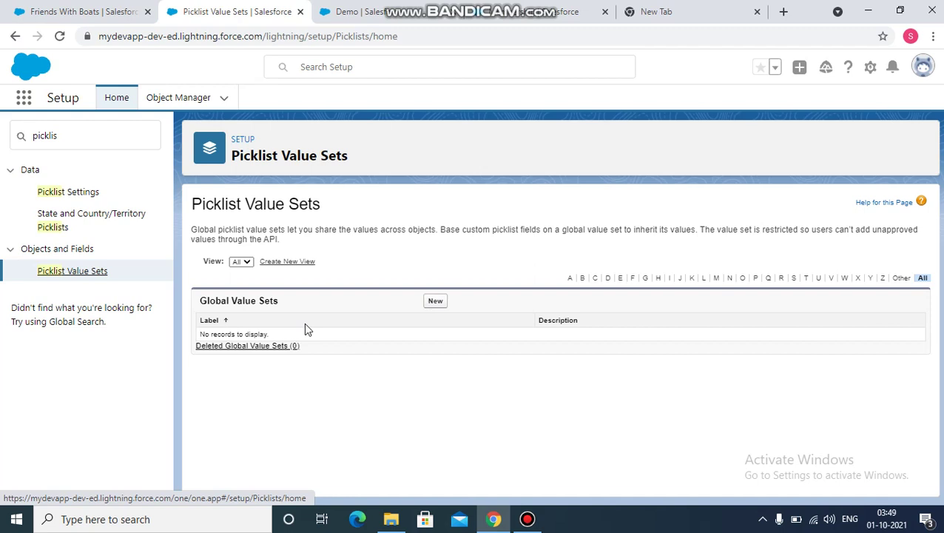
# Review the Demo Advertisement Type's five values, Social Media through Website, then show Membership's fields
pyautogui.click(381, 16)
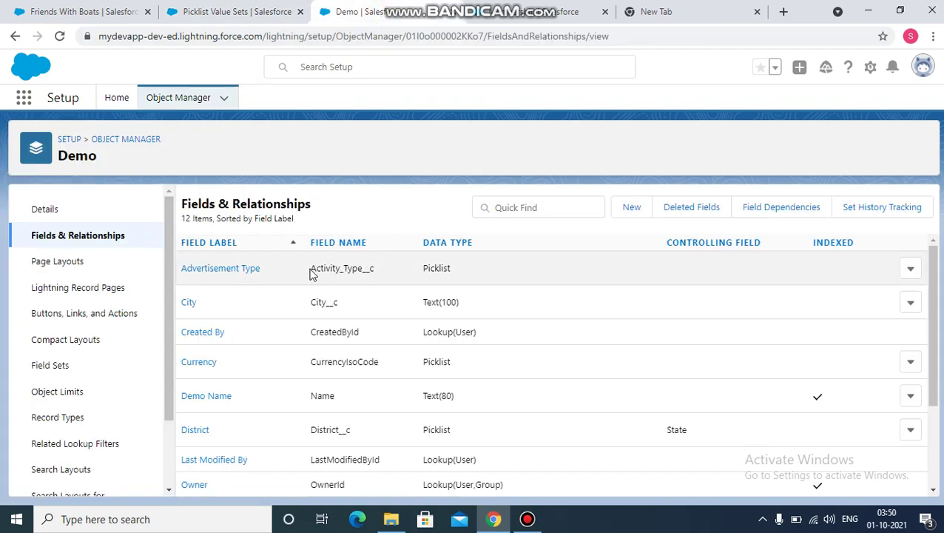
pyautogui.click(227, 270)
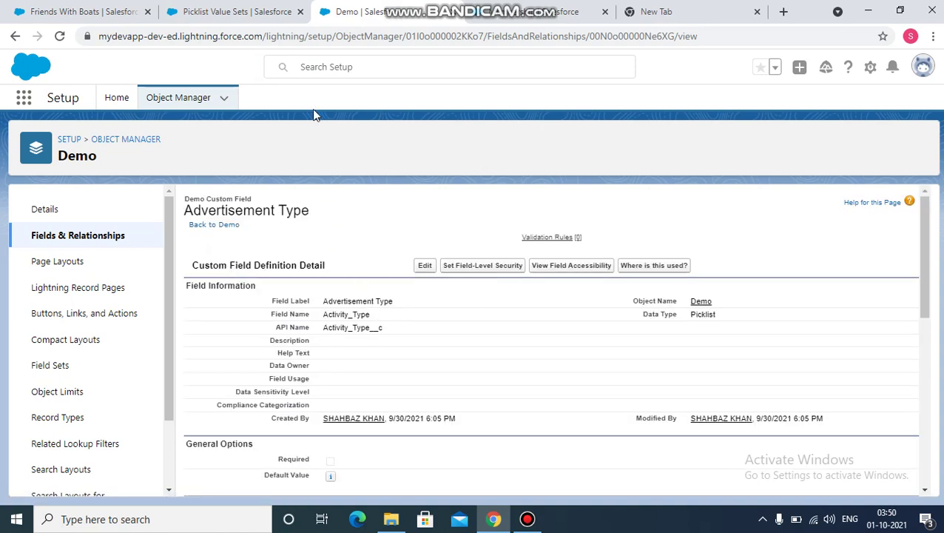
pyautogui.click(235, 12)
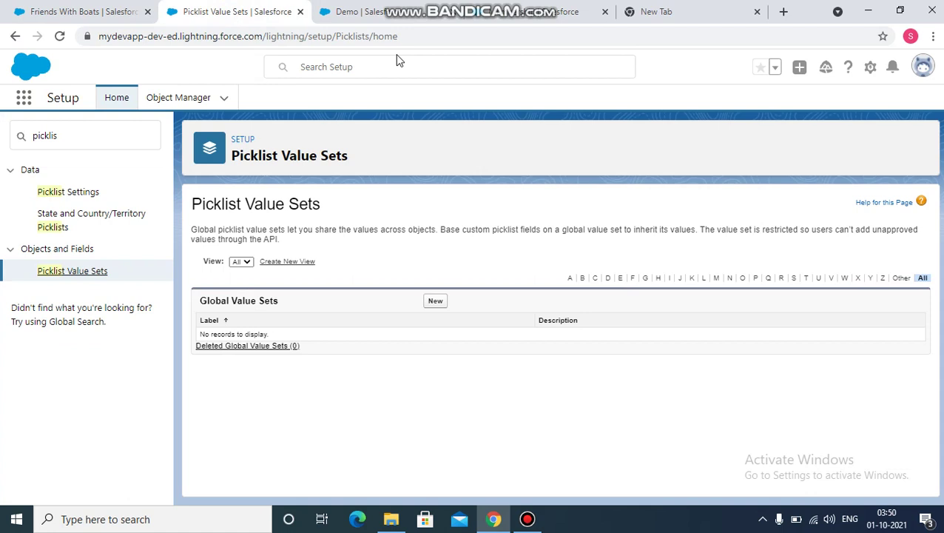
pyautogui.click(378, 9)
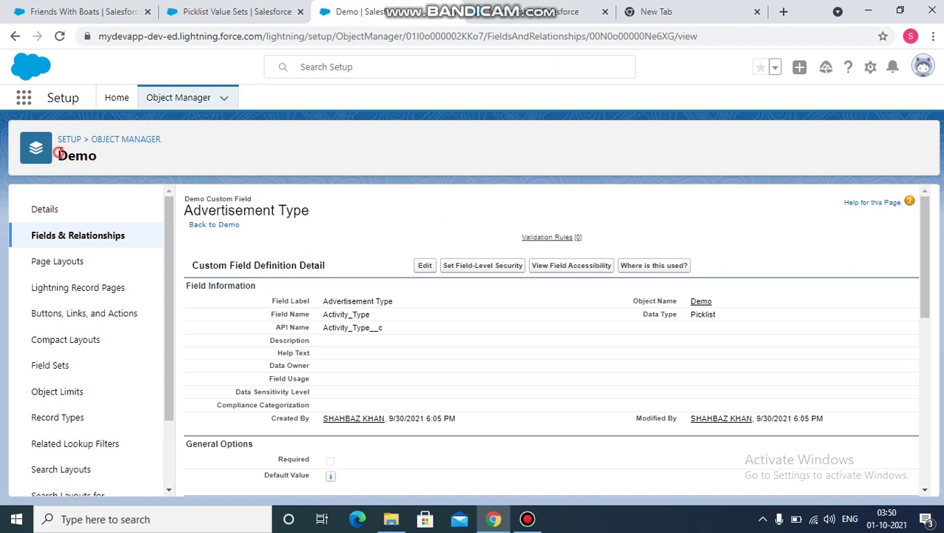
pyautogui.click(184, 209)
pyautogui.moveTo(928, 222); pyautogui.dragTo(933, 378)
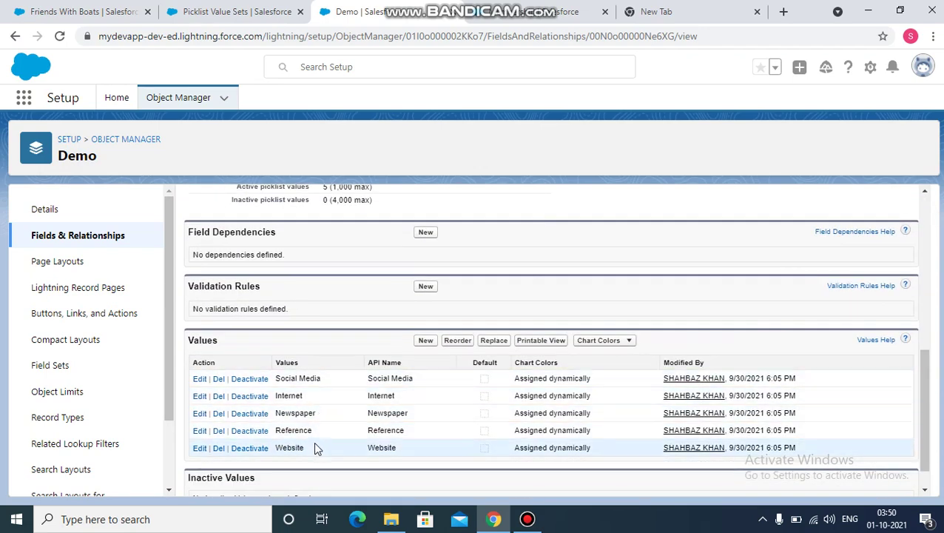
pyautogui.click(496, 16)
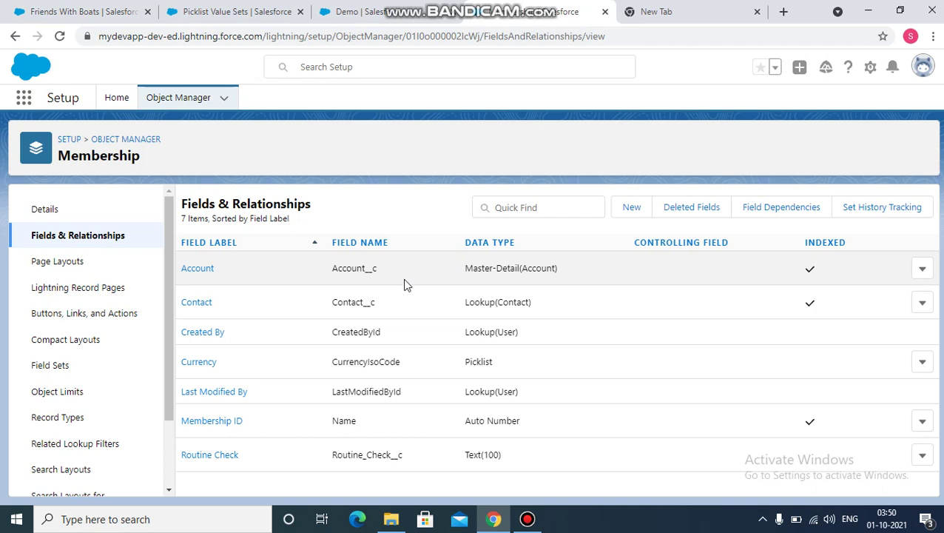
pyautogui.click(387, 13)
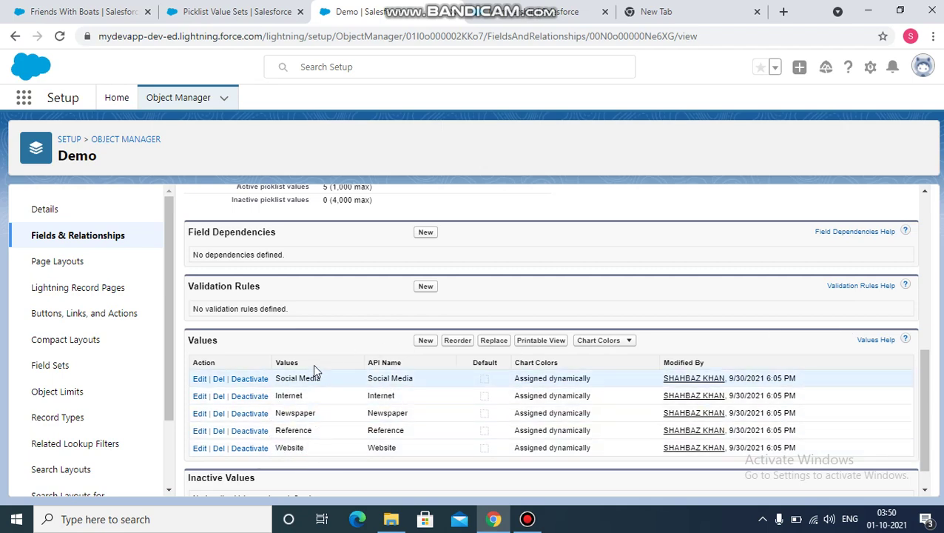
pyautogui.click(546, 11)
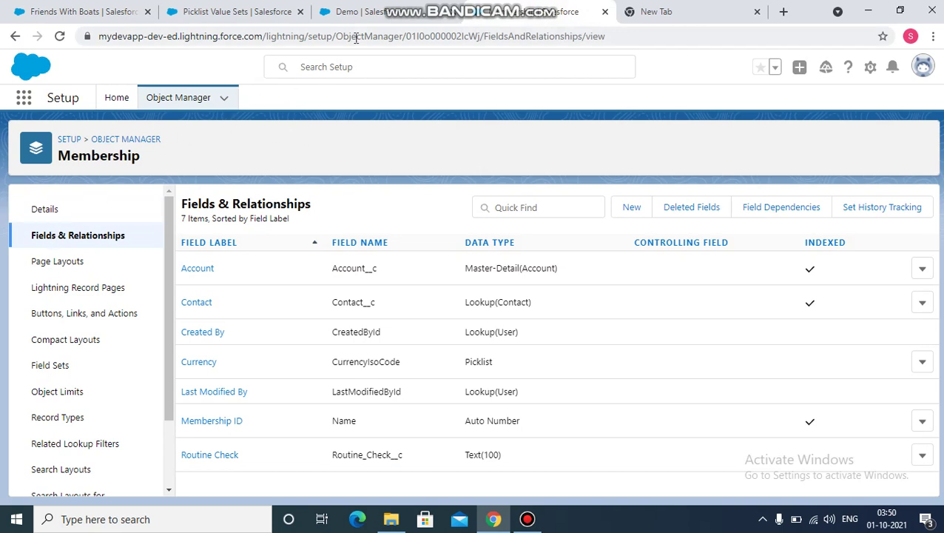
pyautogui.click(372, 15)
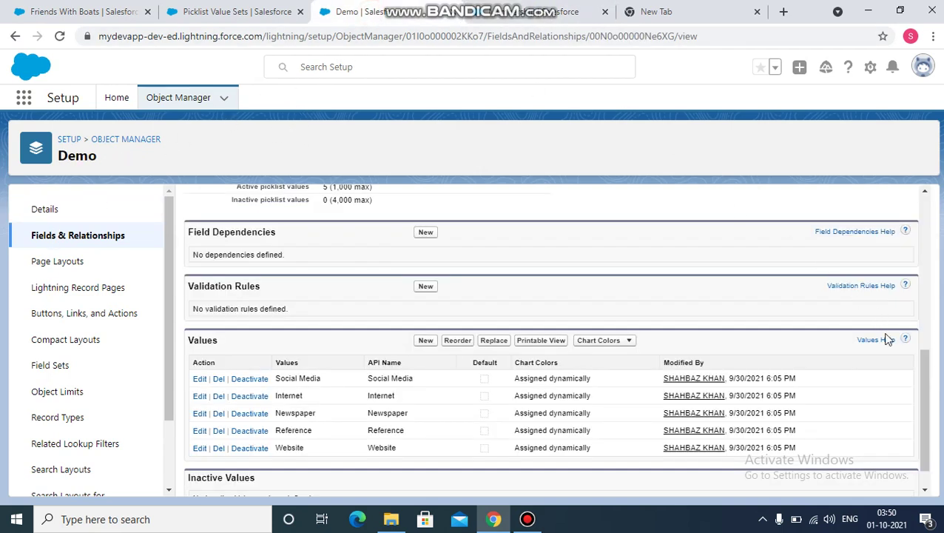
pyautogui.moveTo(922, 373); pyautogui.dragTo(807, 236)
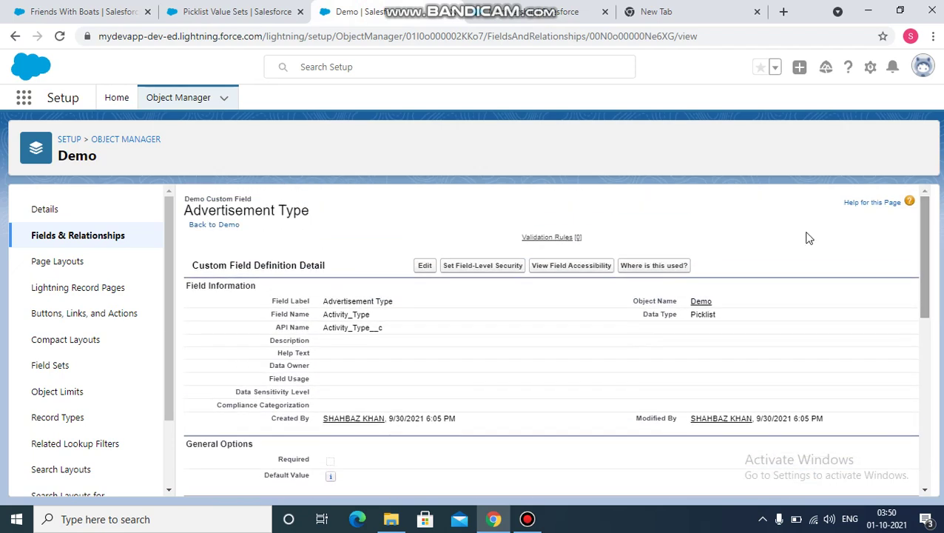
pyautogui.click(425, 265)
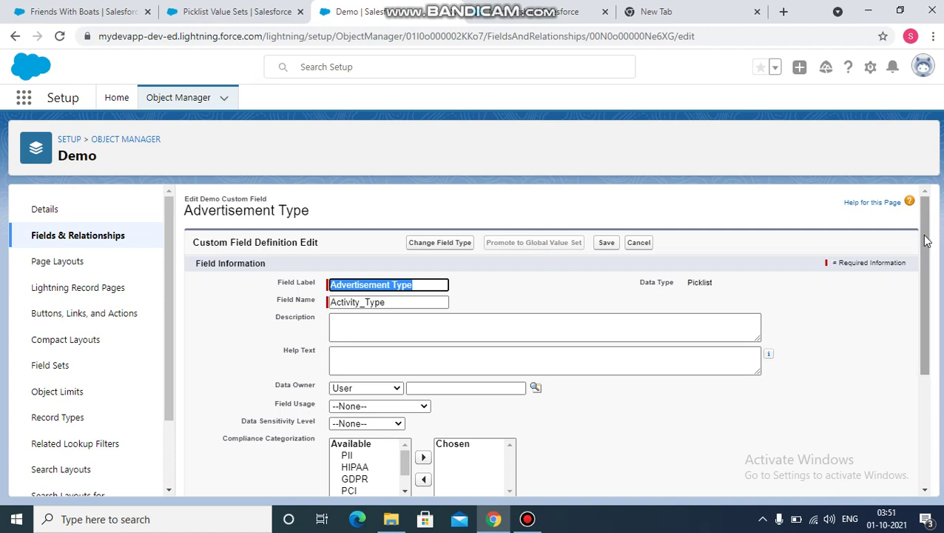
# Tick 'Restrict picklist to the values defined in the value set' on Advertisement Type and save
pyautogui.scroll(-1, 926, 240)
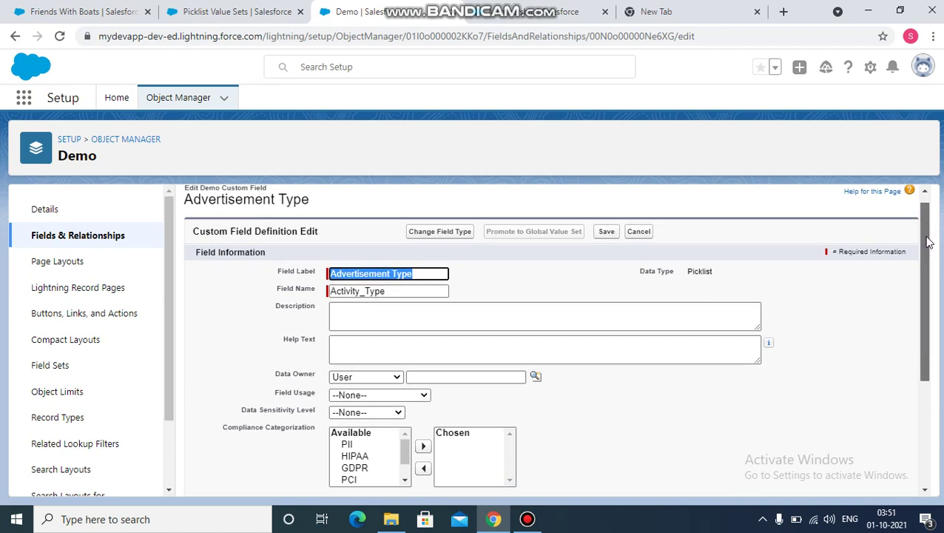
pyautogui.scroll(1, 926, 242)
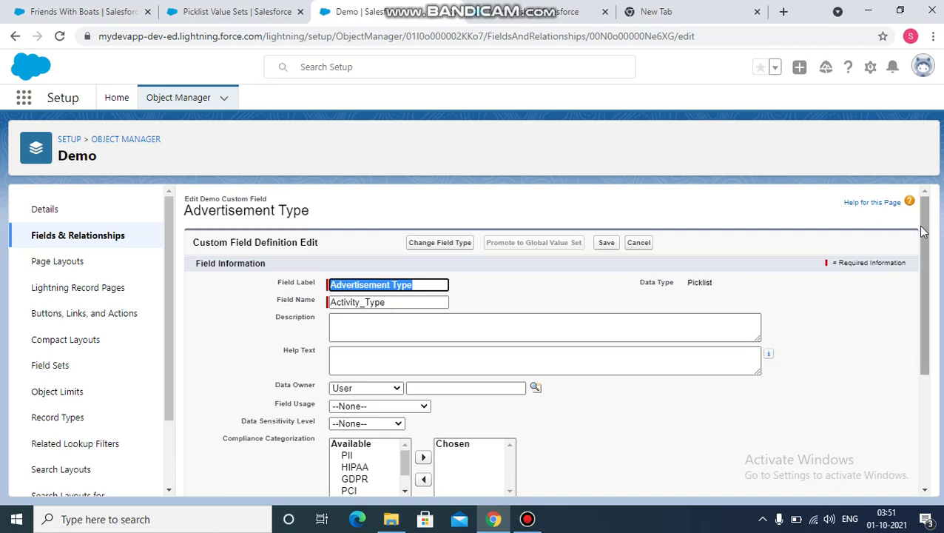
pyautogui.moveTo(924, 232); pyautogui.dragTo(937, 336)
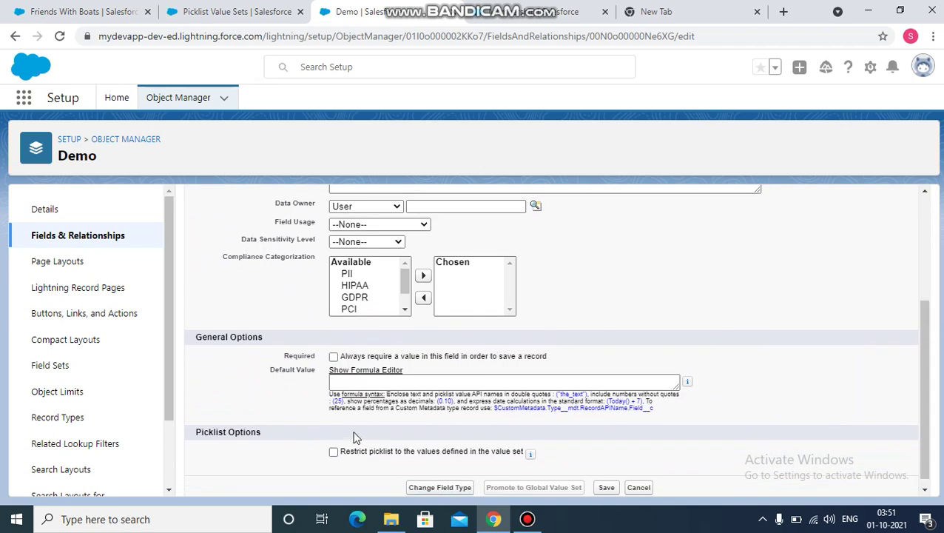
pyautogui.moveTo(344, 450); pyautogui.dragTo(542, 454)
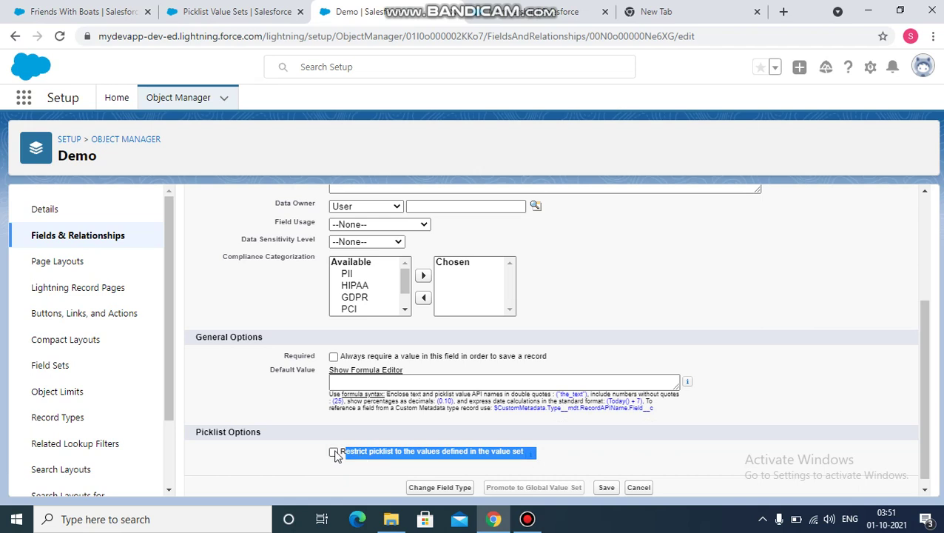
pyautogui.click(334, 451)
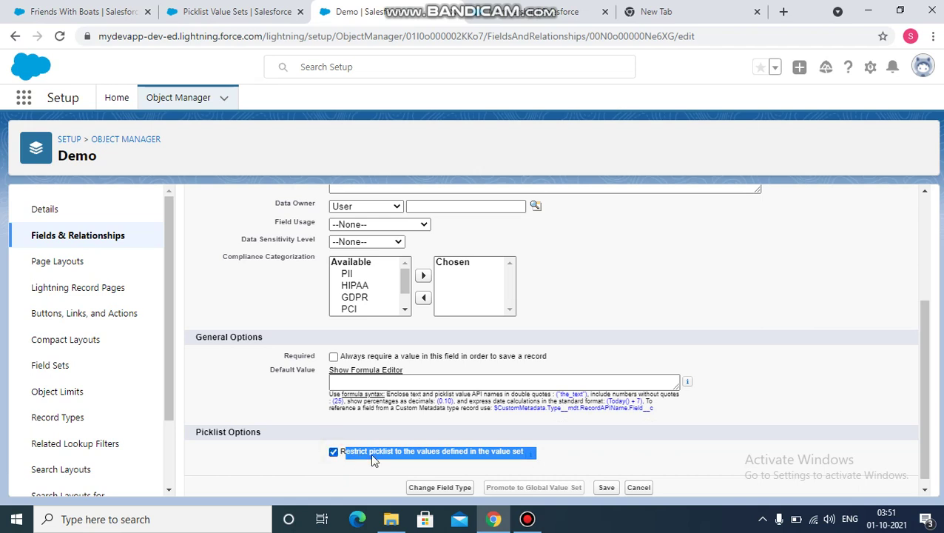
pyautogui.click(606, 487)
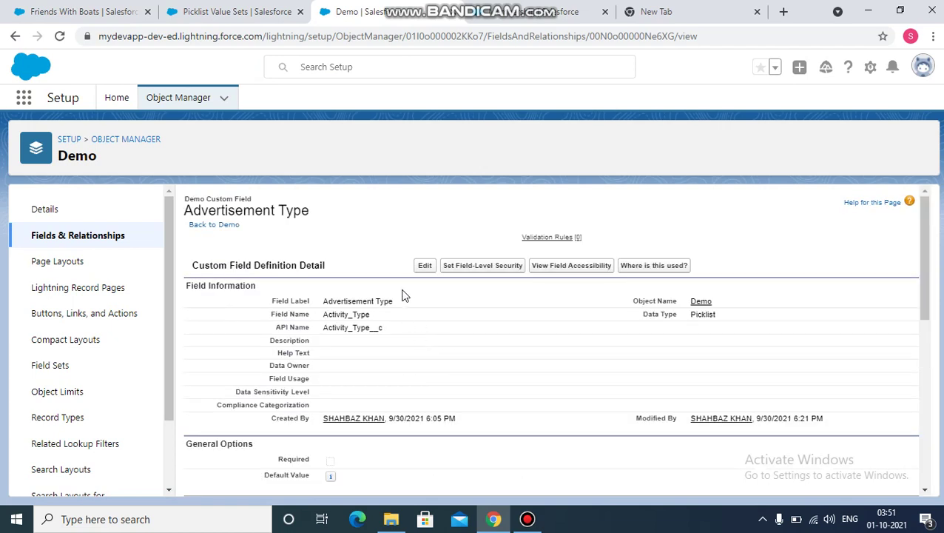
pyautogui.click(423, 267)
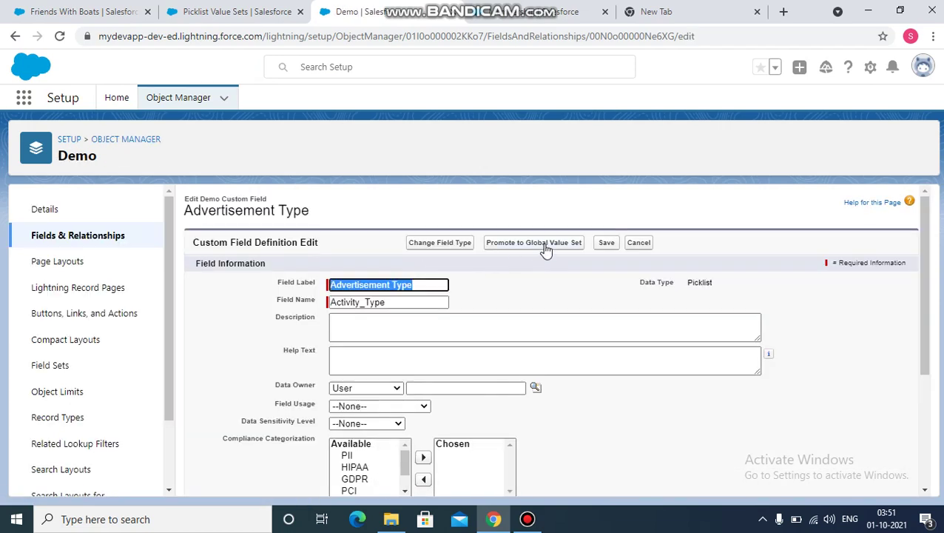
# Promote Advertisement Type's values to a global value set labelled 'Media Values' (Media_Values)
pyautogui.click(545, 249)
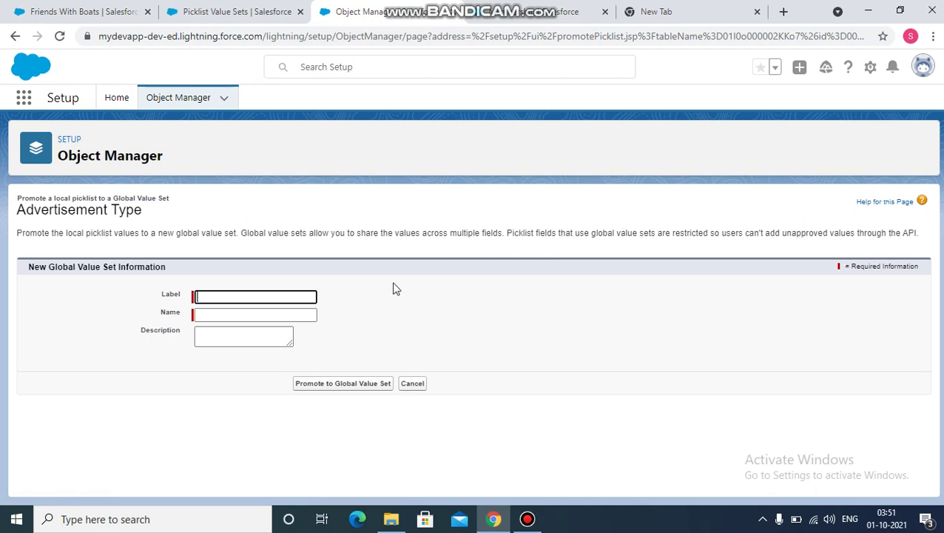
pyautogui.click(231, 11)
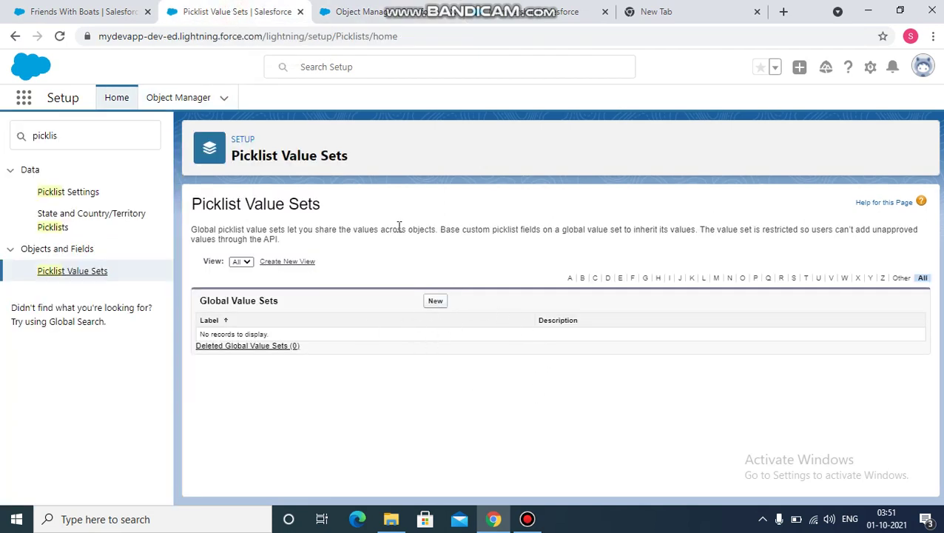
pyautogui.click(383, 9)
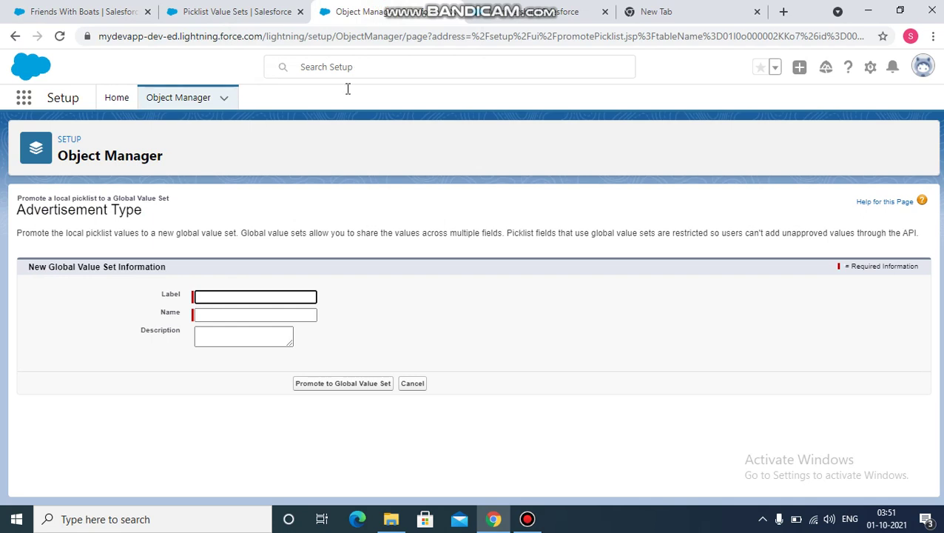
pyautogui.write('s')
pyautogui.click(234, 314)
pyautogui.click(327, 385)
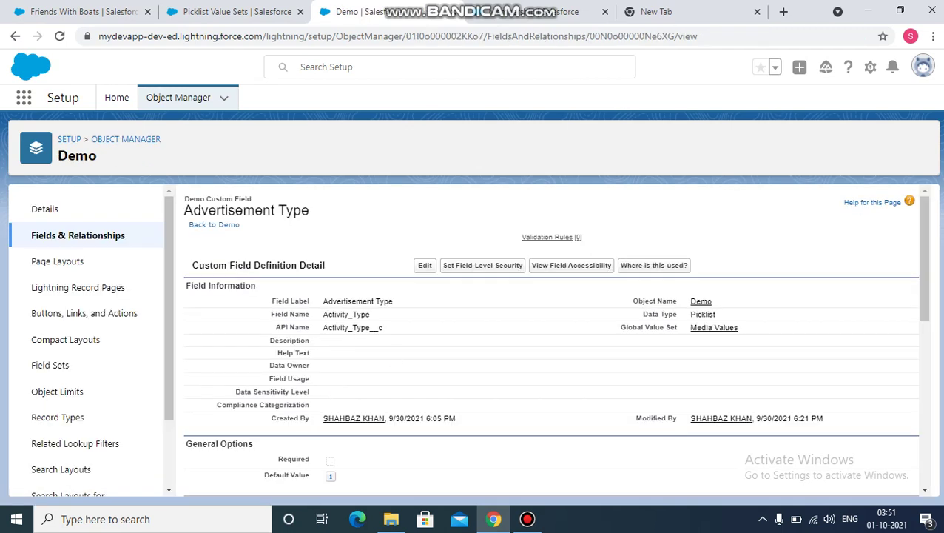
# Point out the field's new Global Value Set entry, then reload Picklist Value Sets to list Media Values
pyautogui.moveTo(927, 263); pyautogui.dragTo(933, 400)
pyautogui.scroll(5, 640, 294)
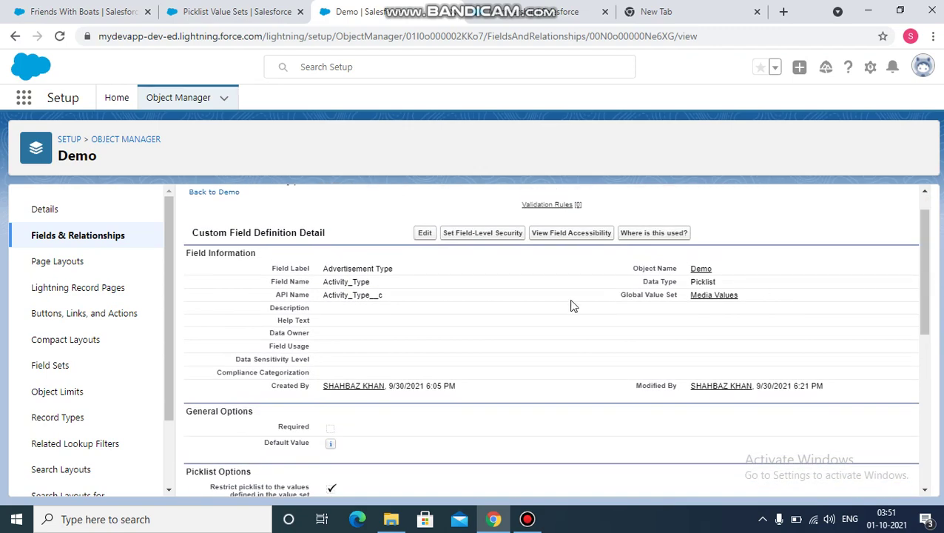
pyautogui.moveTo(620, 294); pyautogui.dragTo(677, 295)
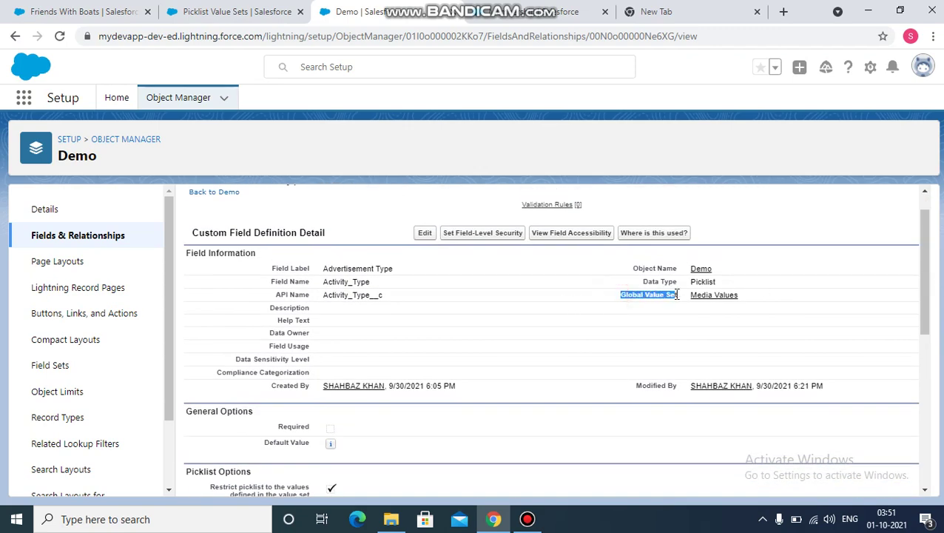
pyautogui.click(221, 11)
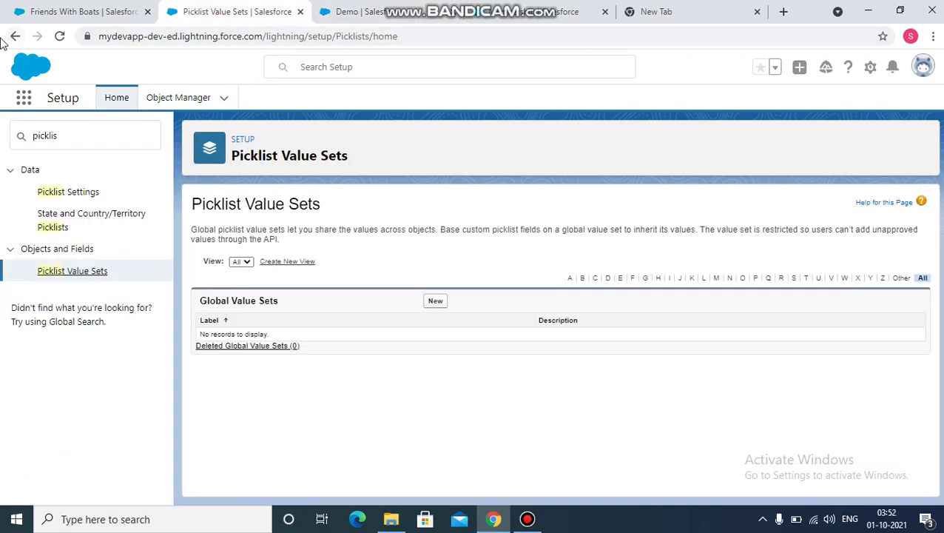
pyautogui.click(62, 38)
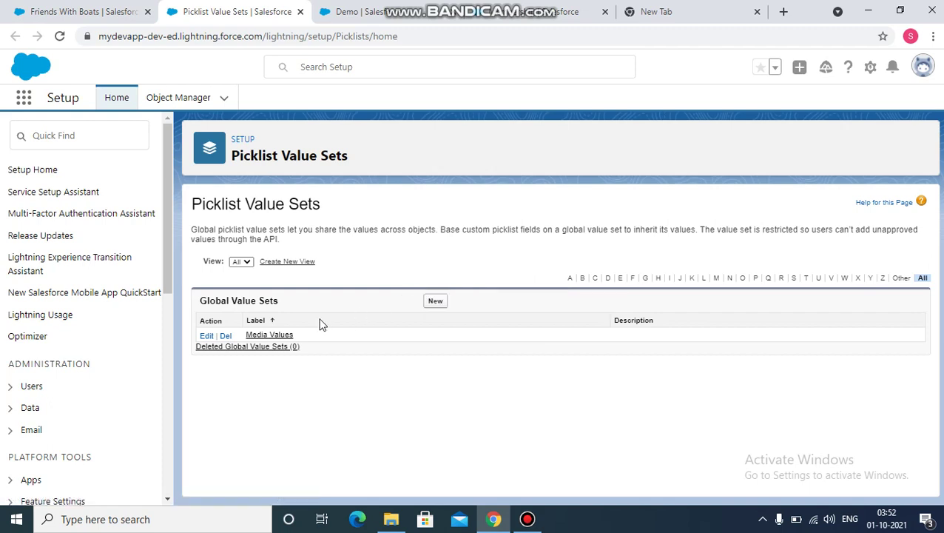
# Begin a New Custom Field on Membership with the Picklist data type and advance to step 2
pyautogui.click(535, 18)
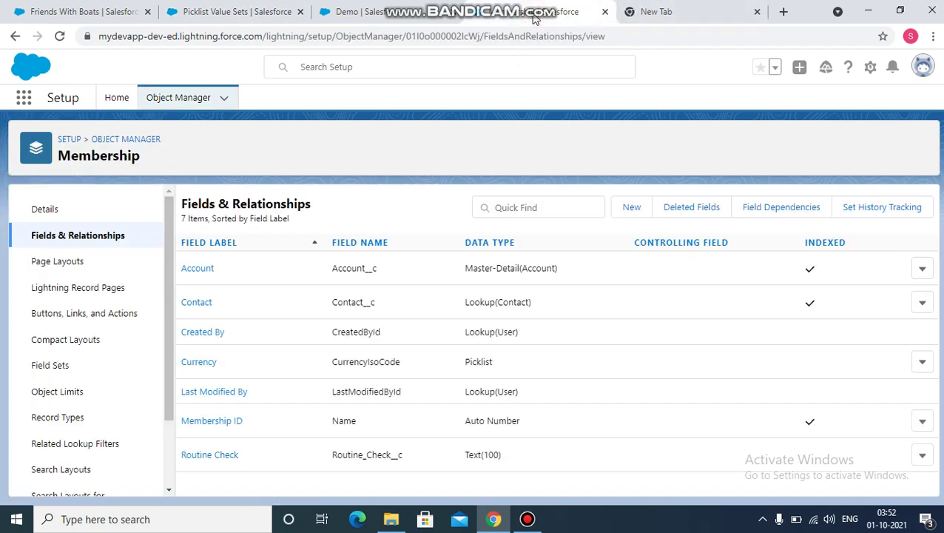
pyautogui.click(630, 207)
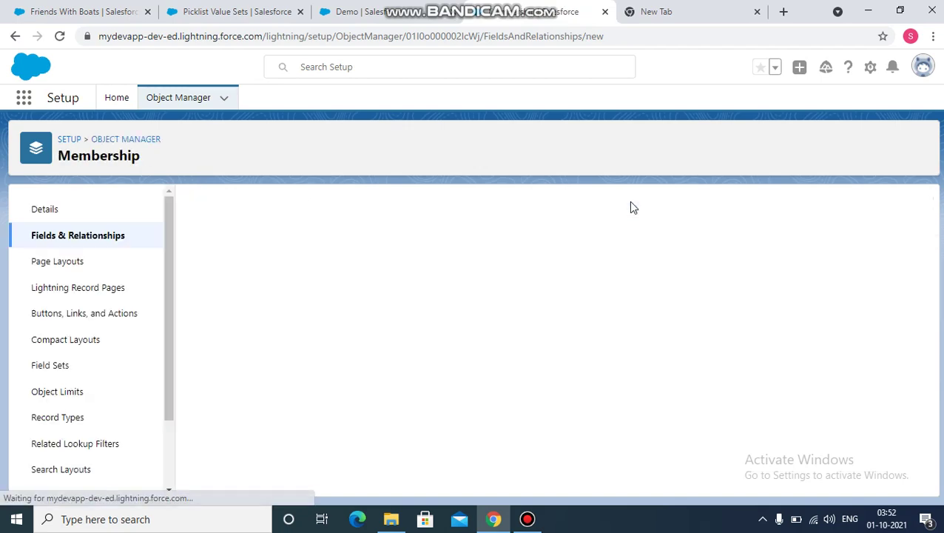
pyautogui.moveTo(925, 230); pyautogui.dragTo(938, 418)
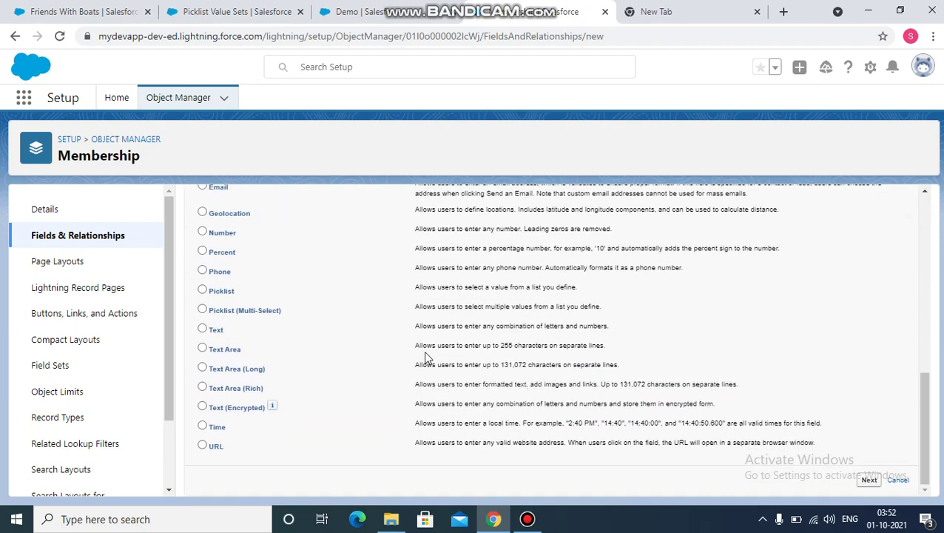
pyautogui.click(203, 290)
pyautogui.click(868, 480)
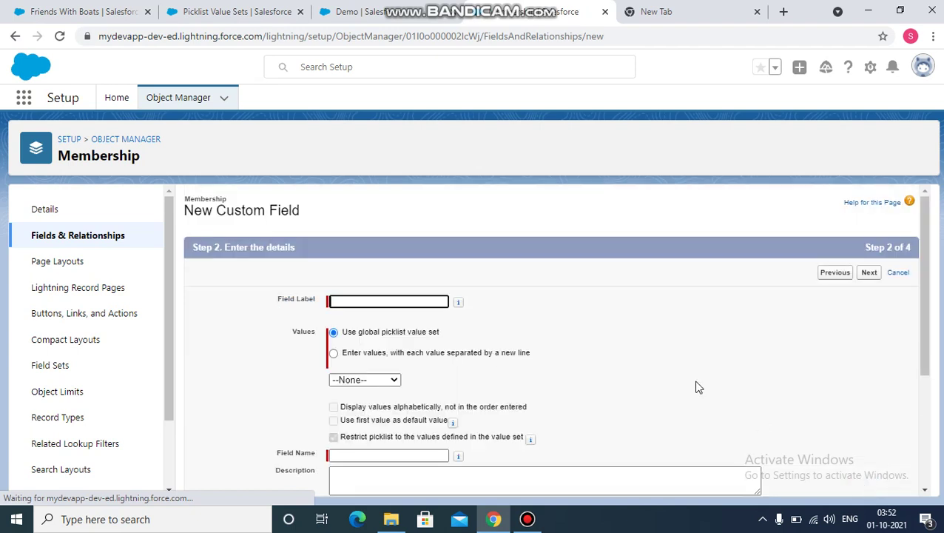
# Create Membership's 'Ad Type' picklist (Ad_Type__c) based on the Media Values global value set and save
pyautogui.click(340, 302)
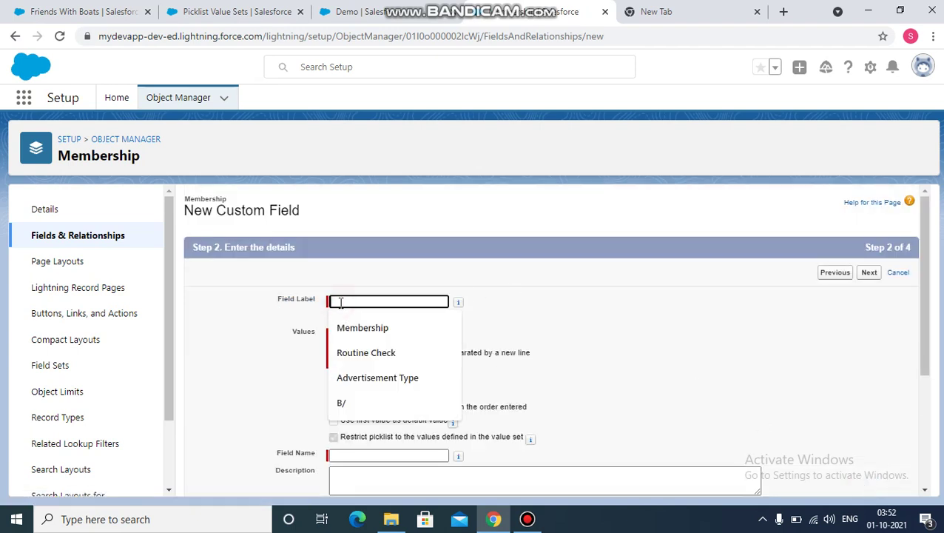
pyautogui.write('Type')
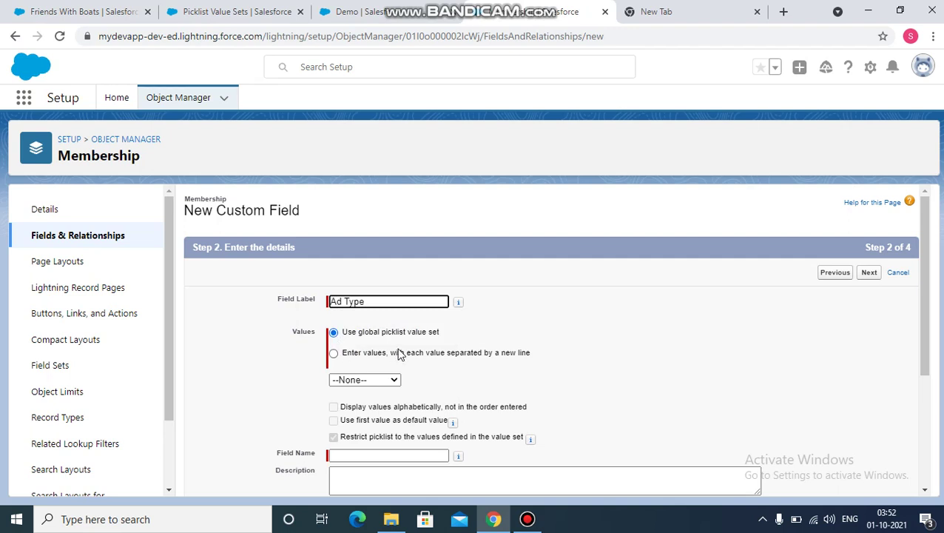
pyautogui.click(384, 380)
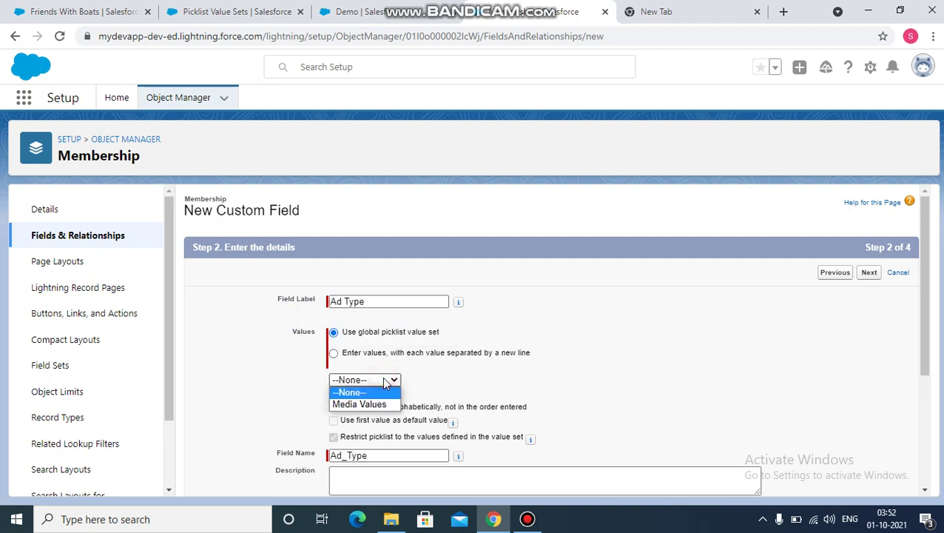
pyautogui.click(373, 405)
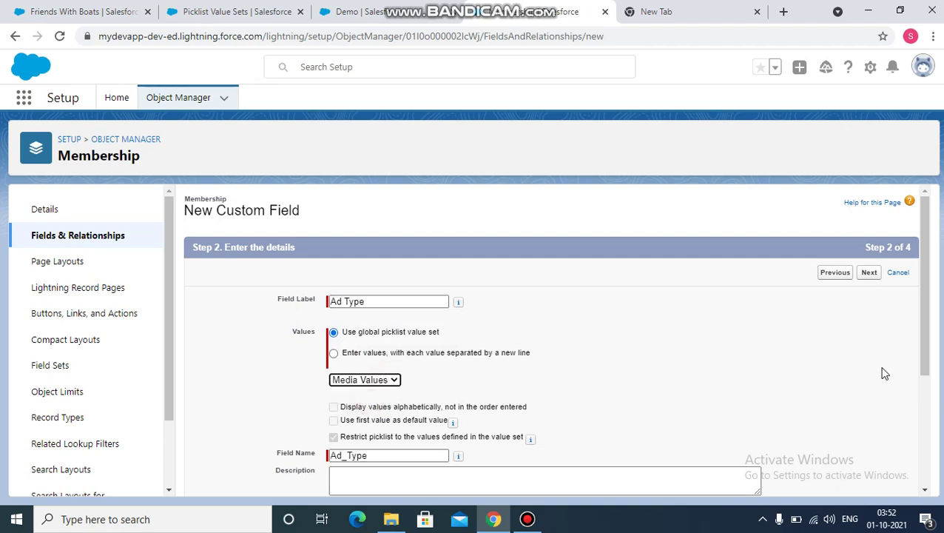
pyautogui.moveTo(927, 311); pyautogui.dragTo(929, 419)
pyautogui.click(871, 482)
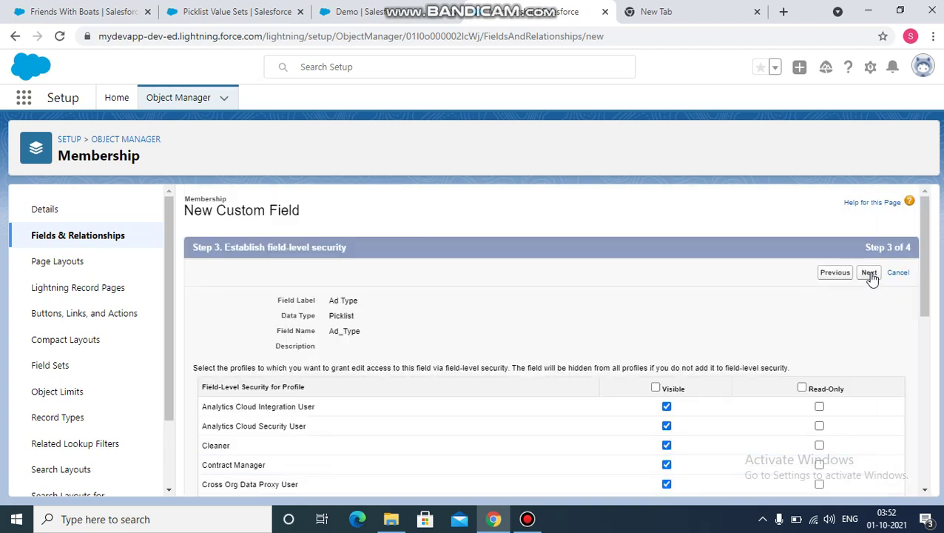
pyautogui.click(870, 272)
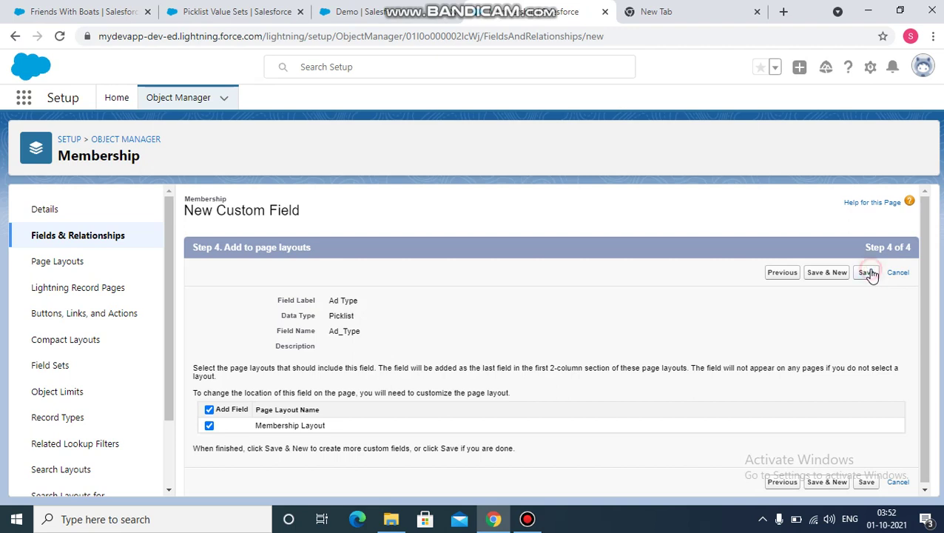
pyautogui.click(869, 272)
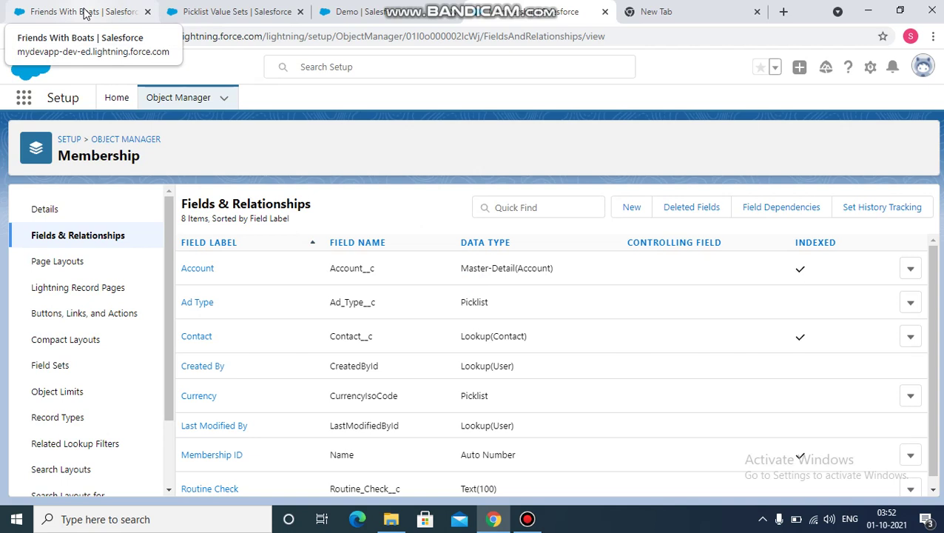
# Check Ad Type's values in its details, then switch to Demo's Advertisement Type field
pyautogui.click(197, 303)
pyautogui.moveTo(925, 249); pyautogui.dragTo(933, 414)
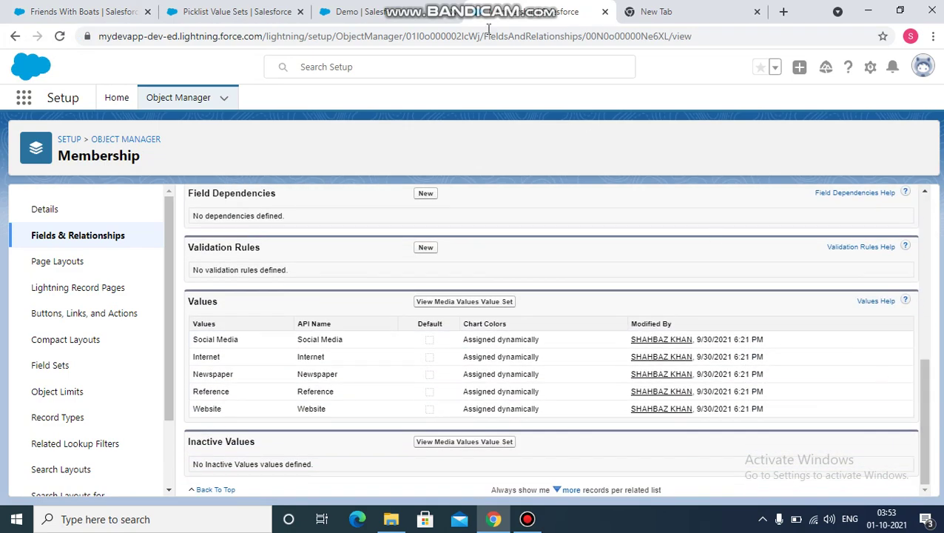
pyautogui.click(381, 19)
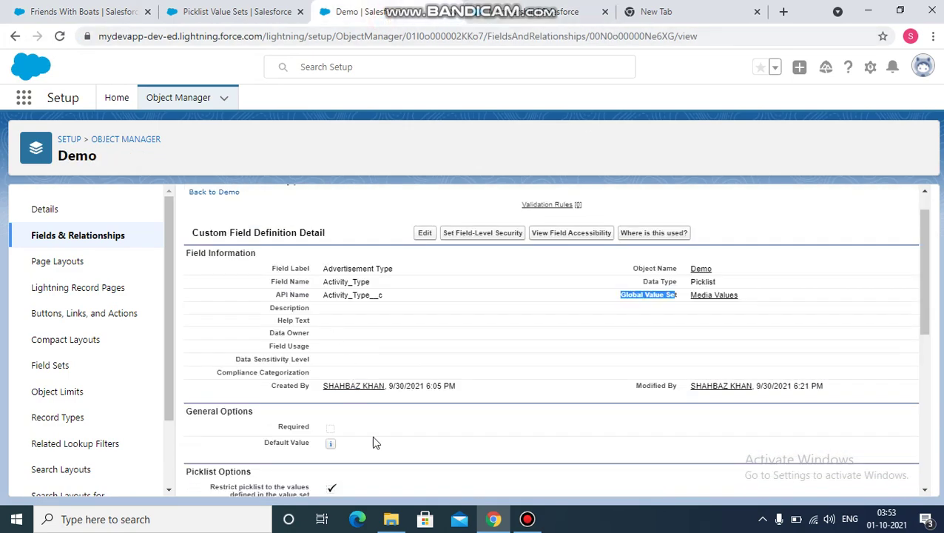
pyautogui.moveTo(926, 219)
pyautogui.mouseDown()
pyautogui.moveTo(933, 442)
pyautogui.moveTo(924, 202)
pyautogui.mouseUp()
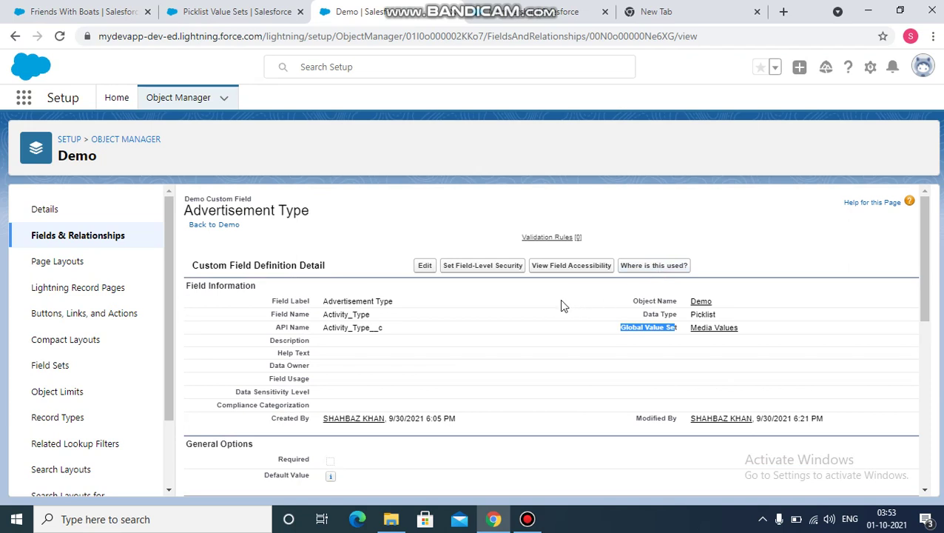
pyautogui.moveTo(923, 238); pyautogui.dragTo(923, 350)
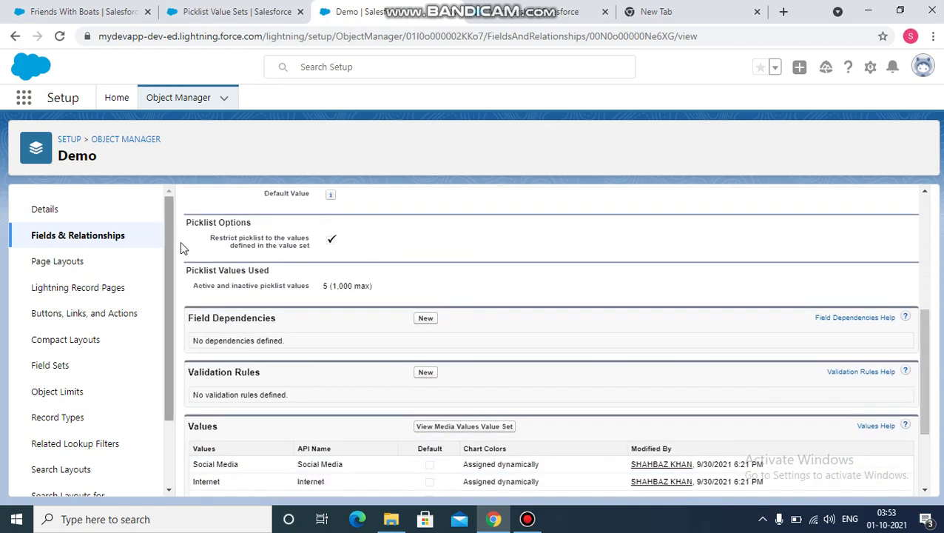
pyautogui.moveTo(206, 234); pyautogui.dragTo(323, 251)
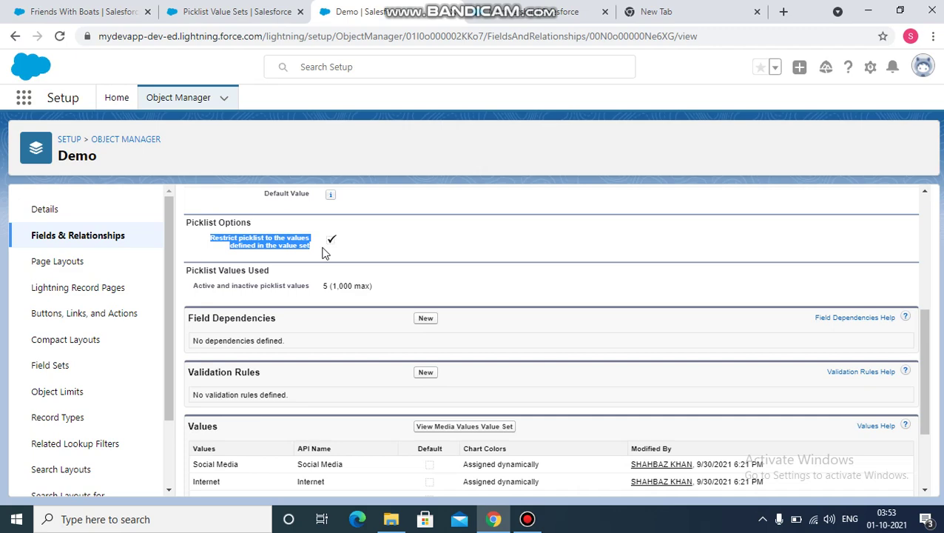
pyautogui.click(323, 251)
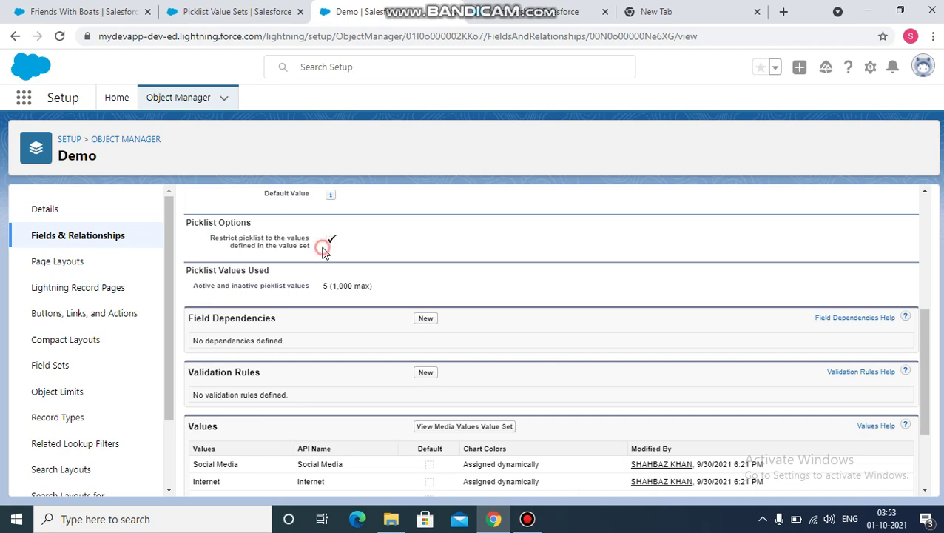
pyautogui.moveTo(936, 338); pyautogui.dragTo(928, 194)
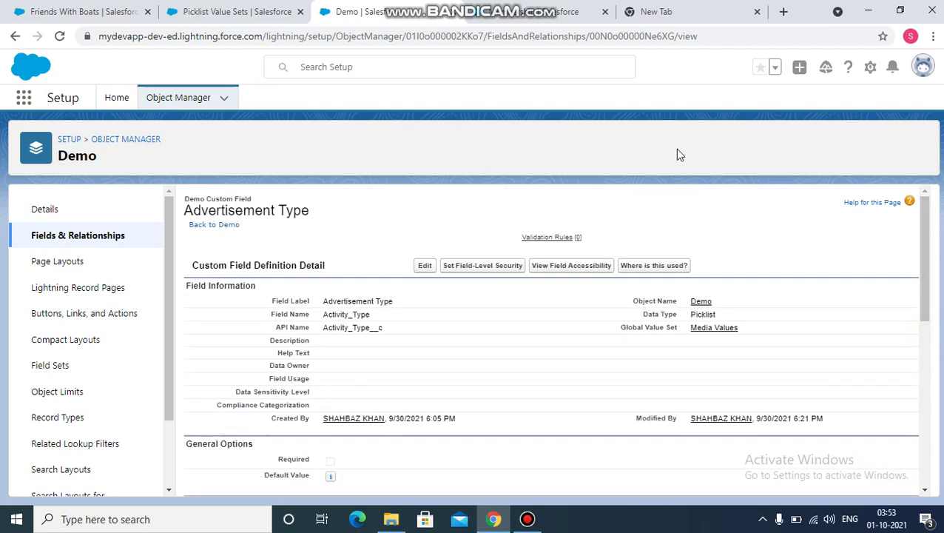
pyautogui.click(54, 17)
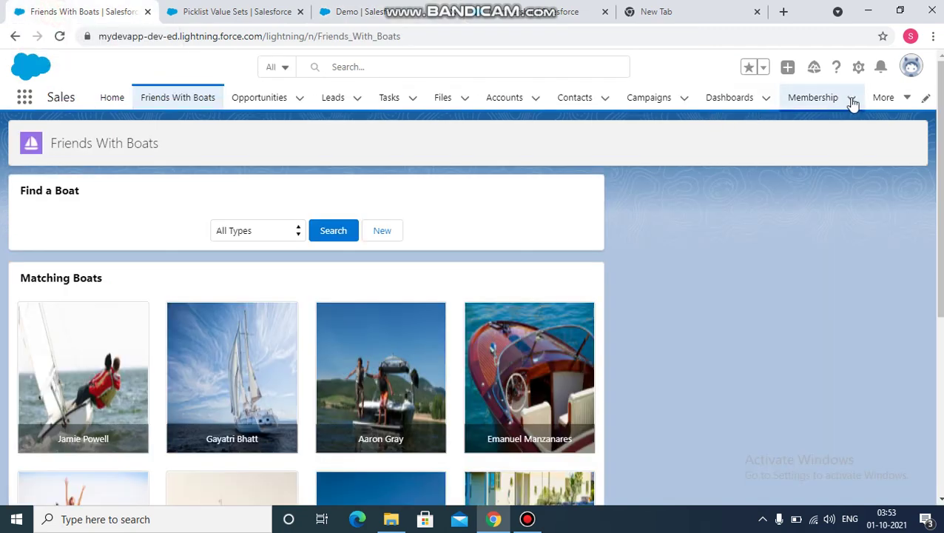
# Open a New Membership form, view the Ad Type dropdown's Media Values options, and close without saving
pyautogui.click(808, 99)
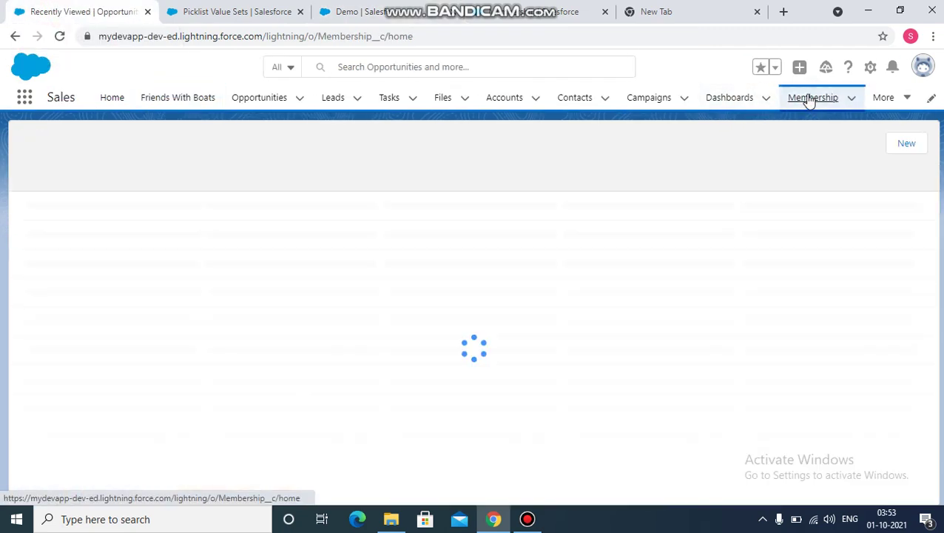
pyautogui.click(773, 145)
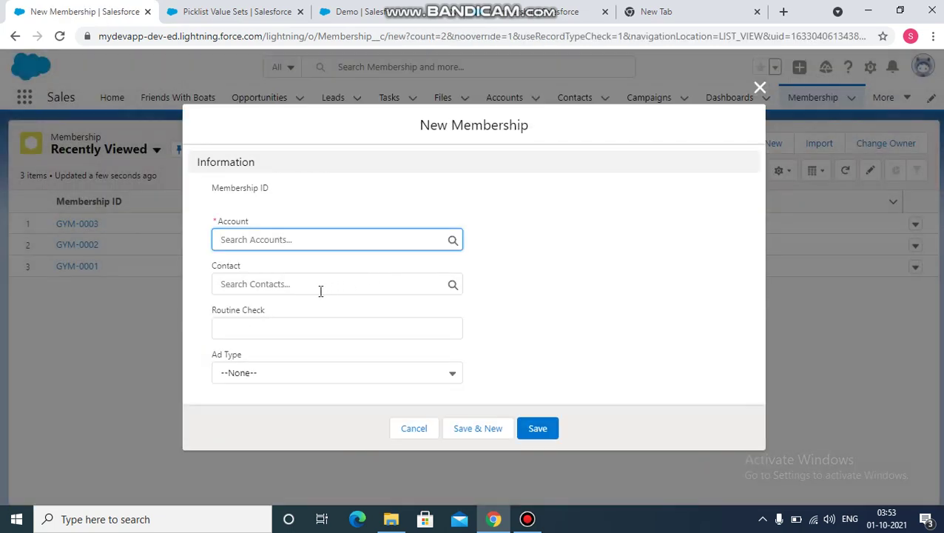
pyautogui.click(295, 373)
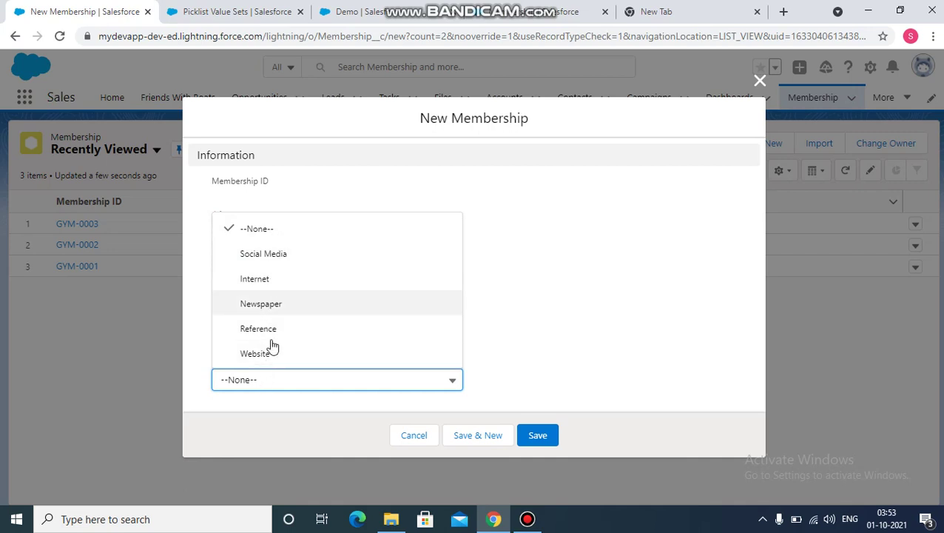
pyautogui.click(762, 79)
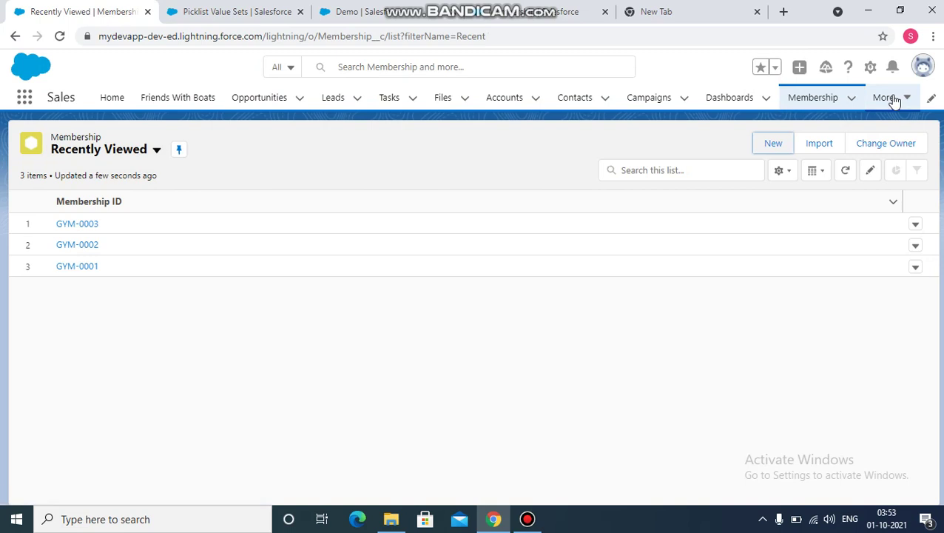
# Open the Demos records list from the More navigation menu
pyautogui.click(893, 101)
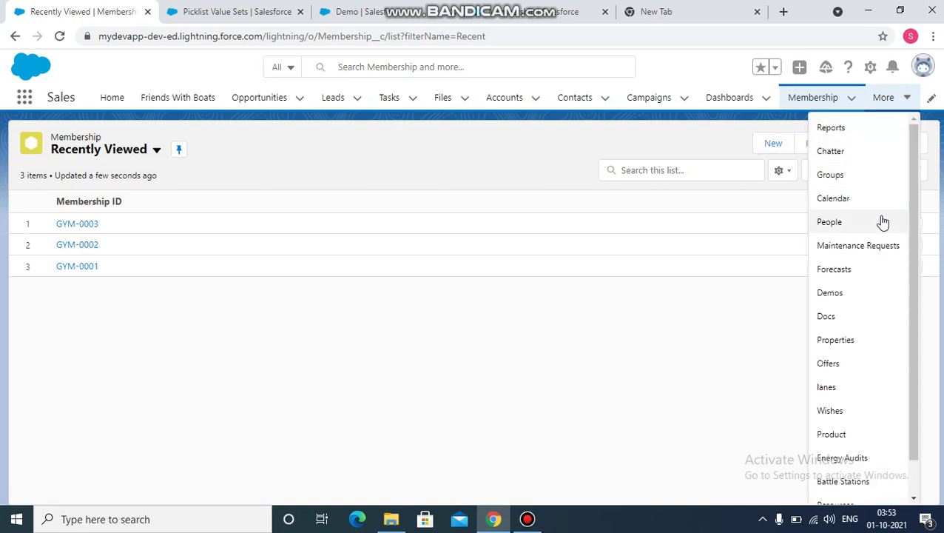
pyautogui.moveTo(912, 213); pyautogui.dragTo(909, 236)
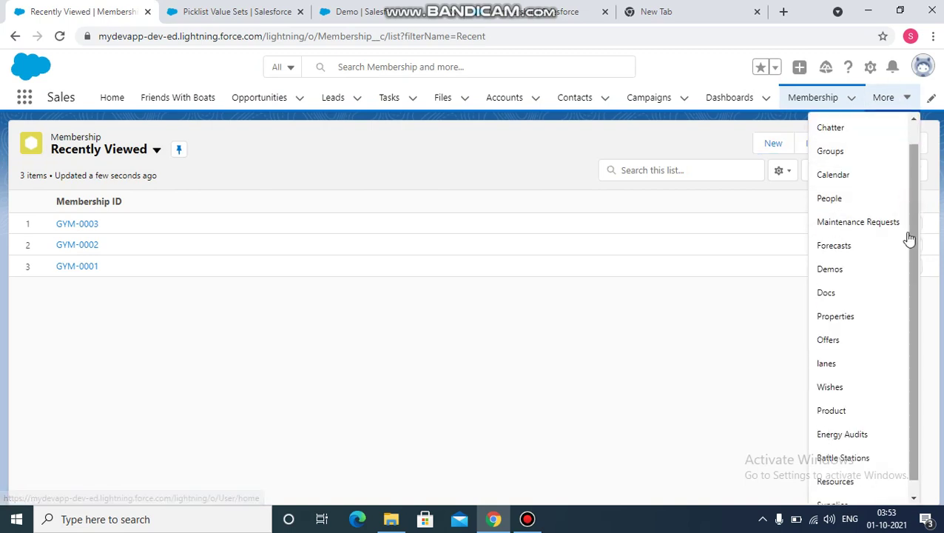
pyautogui.click(821, 271)
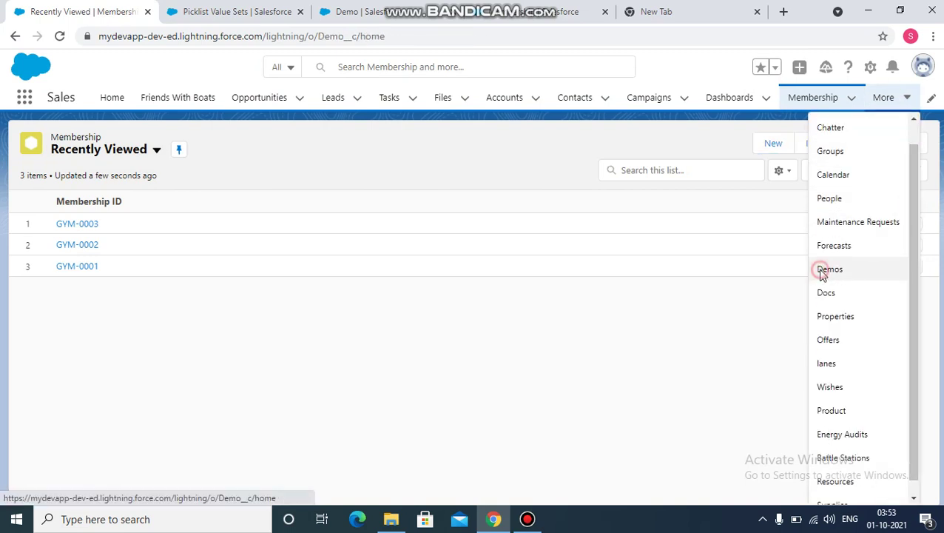
# Start a new Present-type Demo and check the Advertisement Type dropdown's five media options
pyautogui.click(773, 144)
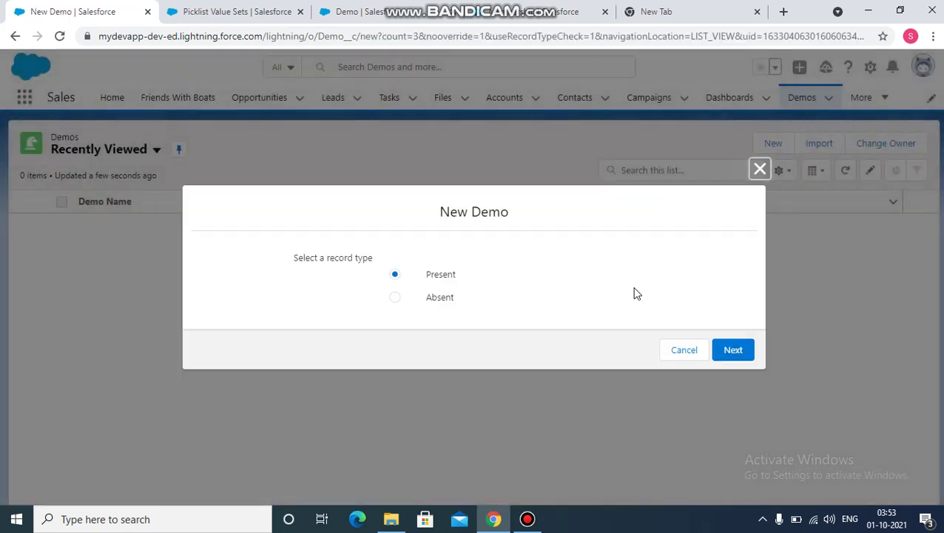
pyautogui.click(717, 351)
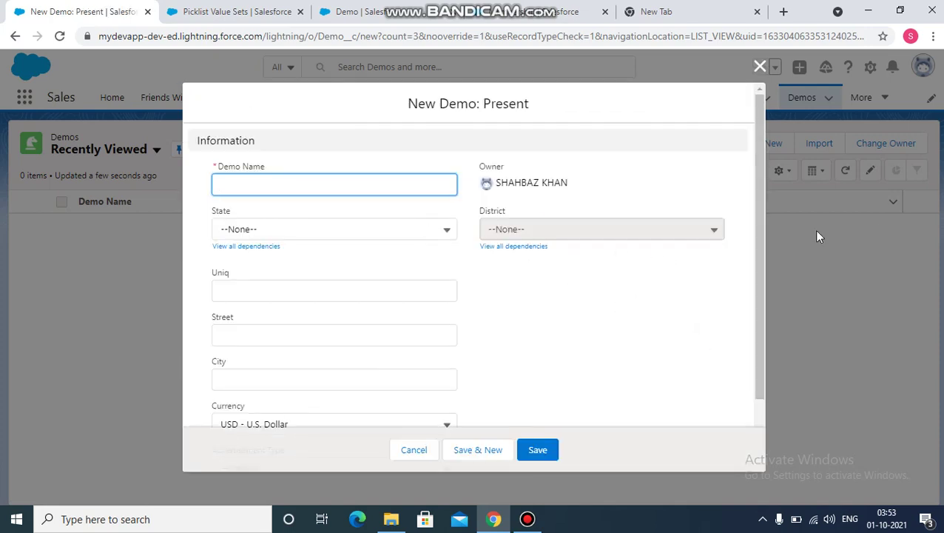
pyautogui.moveTo(755, 214); pyautogui.dragTo(764, 304)
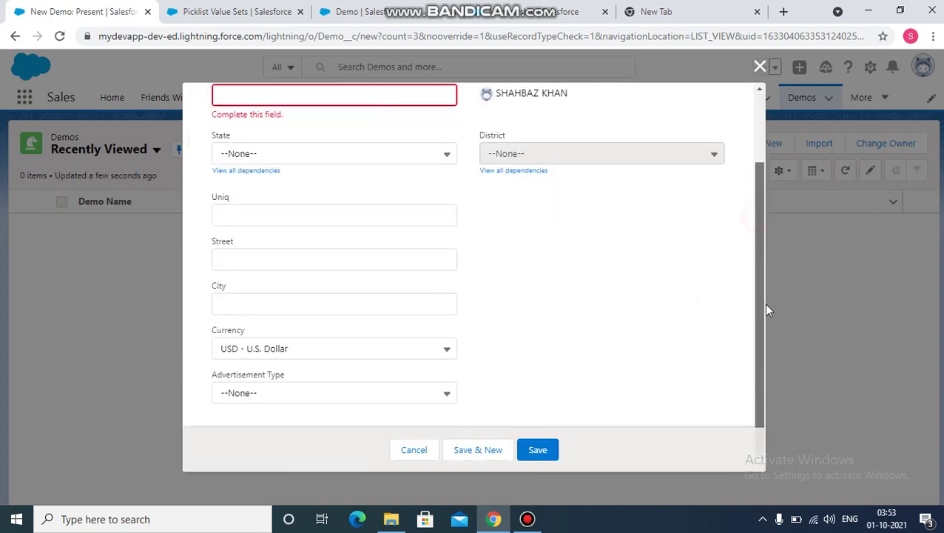
pyautogui.click(308, 394)
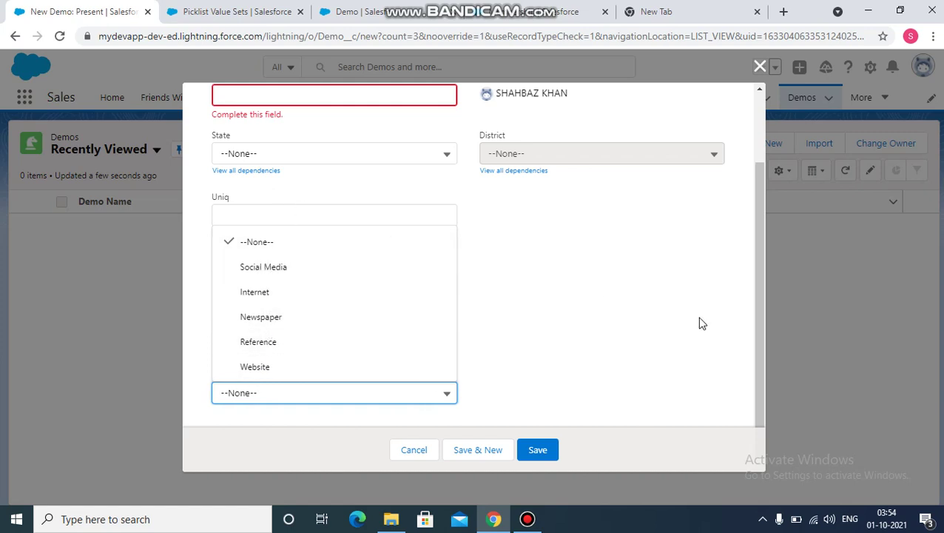
pyautogui.click(655, 330)
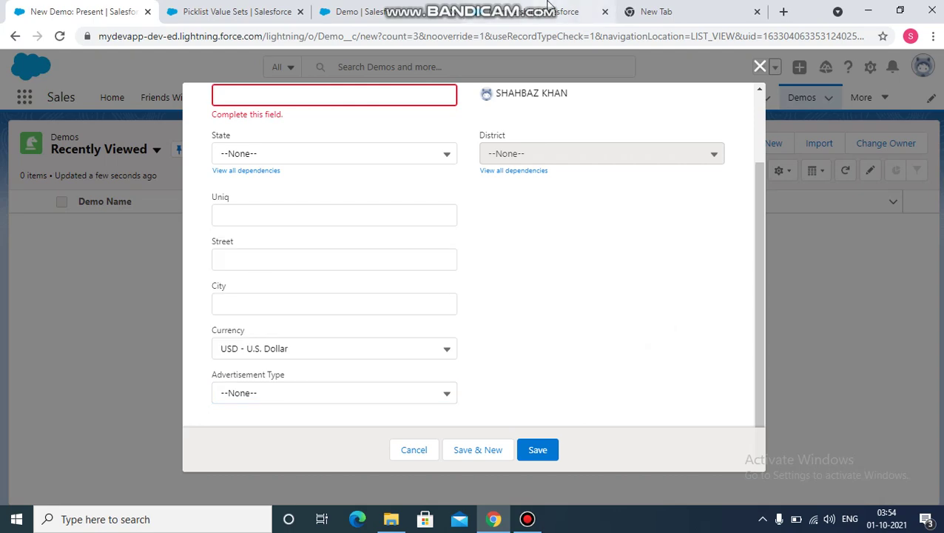